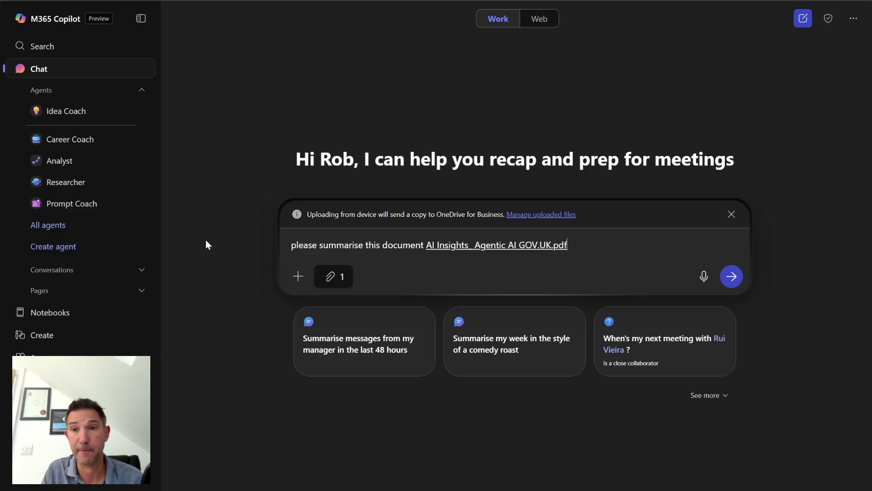
- Send the agentic AI PDF summary request and read through Copilot's CTO-tailored reply
{"action": "left_click", "coordinate": [729, 276]}
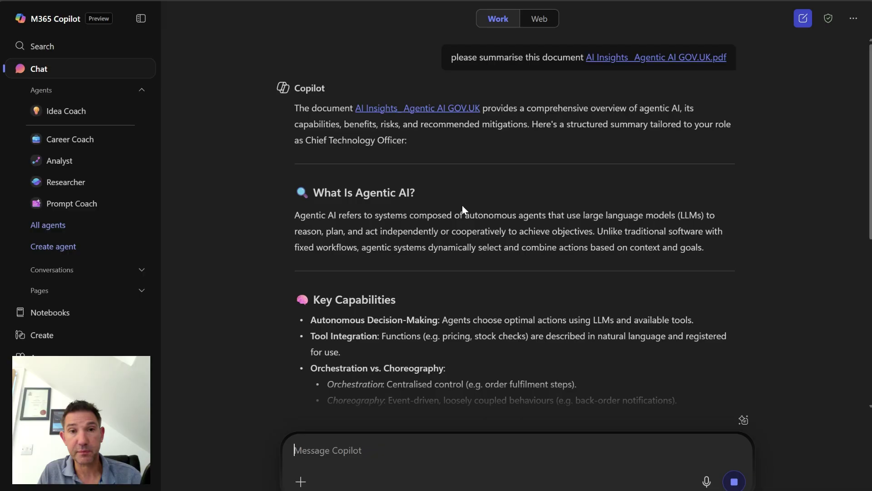
{"action": "scroll", "coordinate": [462, 209], "scroll_direction": "down", "scroll_amount": 4}
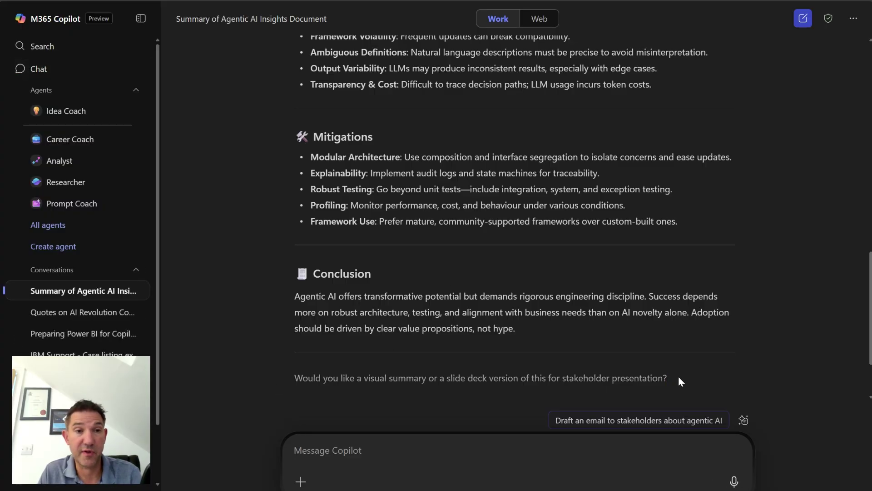
{"action": "scroll", "coordinate": [678, 376], "scroll_direction": "up", "scroll_amount": 15}
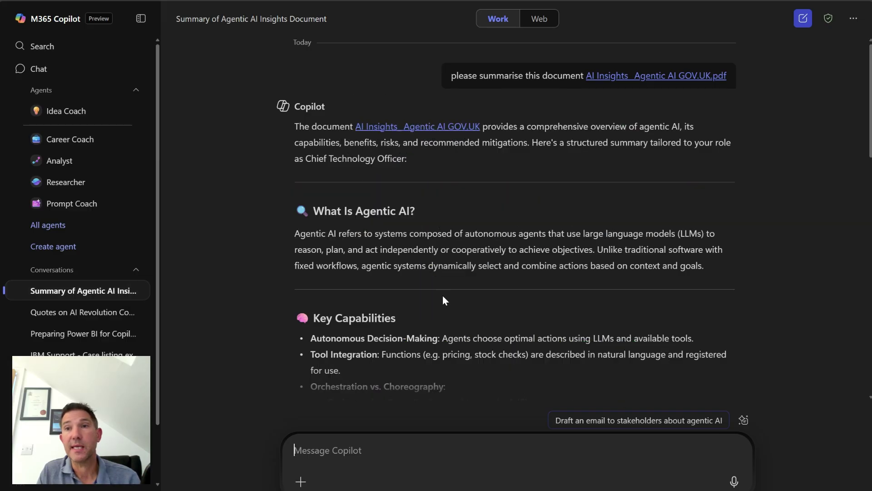
- View the Copilot Memory work profile, showing the Chief Technology Officer job title and office location
{"action": "left_click", "coordinate": [853, 21]}
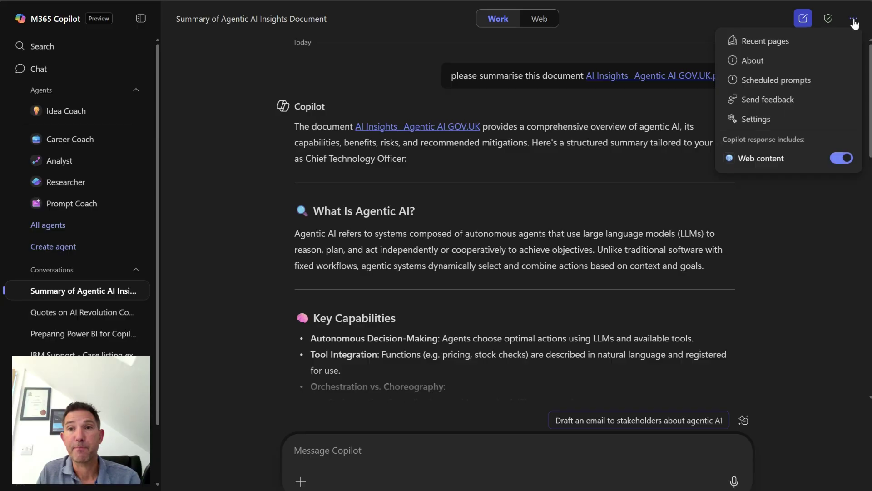
{"action": "left_click", "coordinate": [764, 121]}
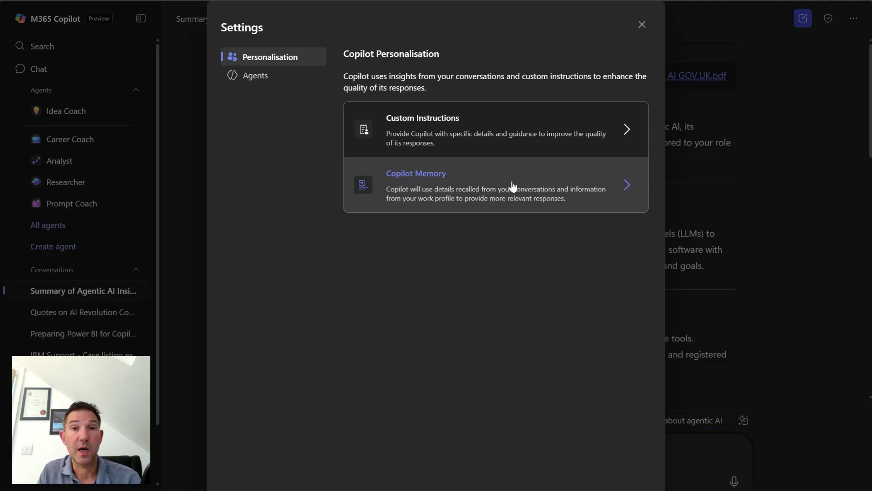
{"action": "left_click", "coordinate": [482, 182]}
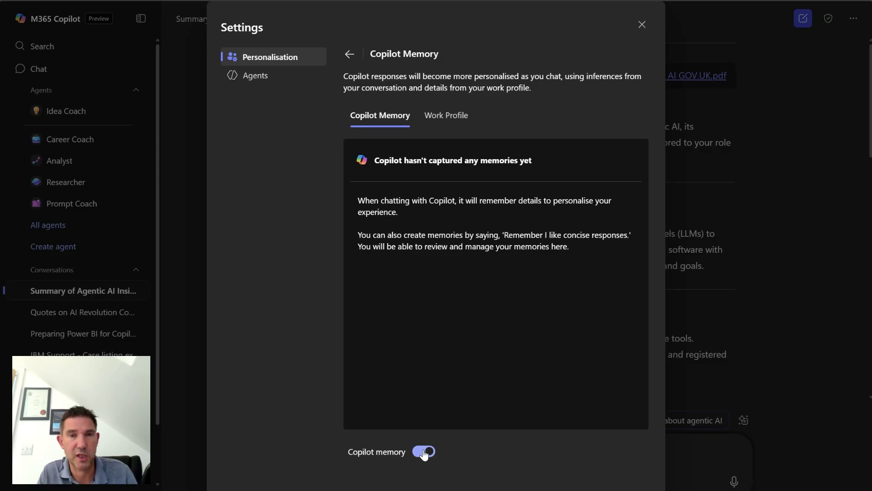
{"action": "left_click", "coordinate": [430, 119]}
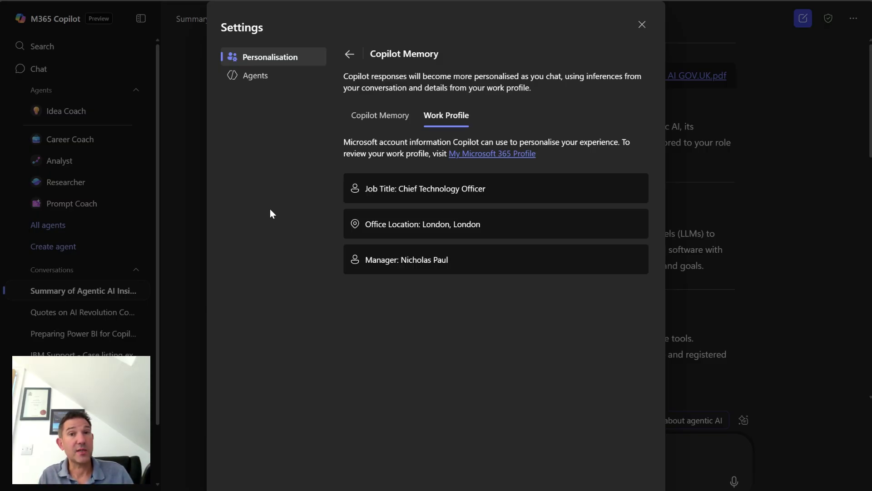
- Return to personalisation and place the cursor in the empty Custom Instructions box
{"action": "left_click", "coordinate": [350, 53]}
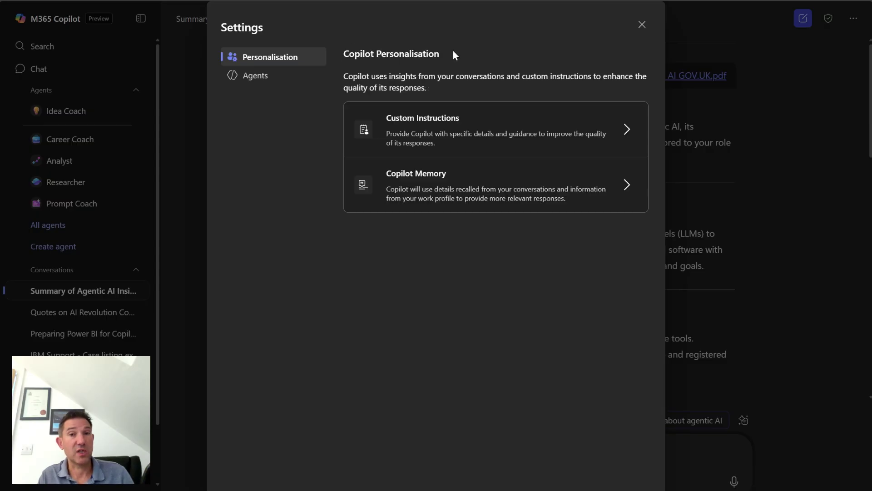
{"action": "left_click", "coordinate": [496, 135]}
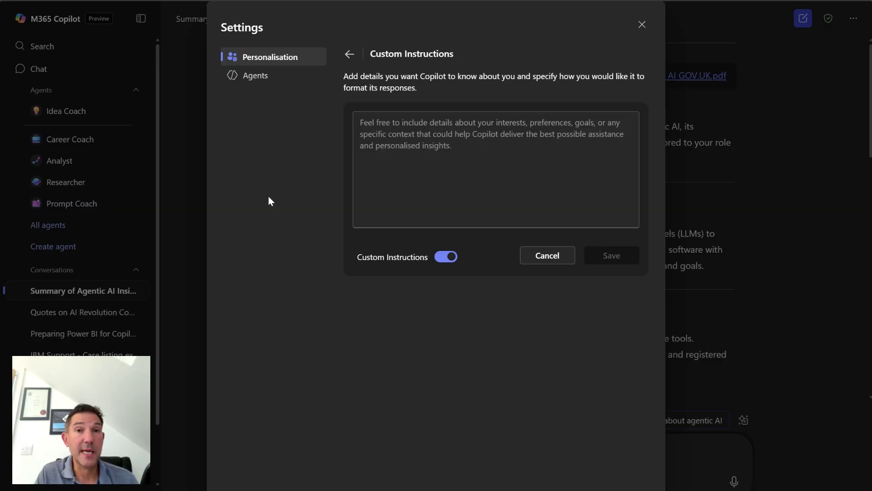
{"action": "left_click", "coordinate": [405, 130]}
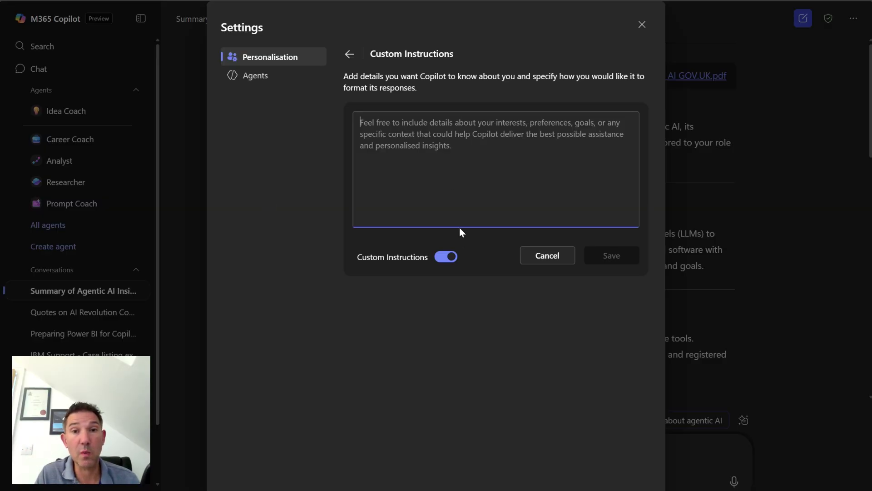
- Paste CTO instructions requesting a 3-4 line TL;DR, tables and UK examples, review them, and save
{"action": "key", "text": "ctrl+v"}
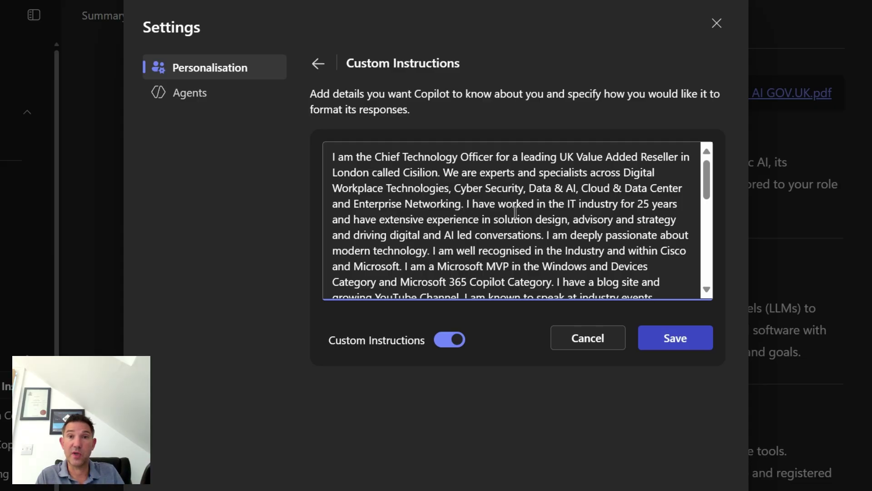
{"action": "scroll", "coordinate": [515, 212], "scroll_direction": "down", "scroll_amount": 2}
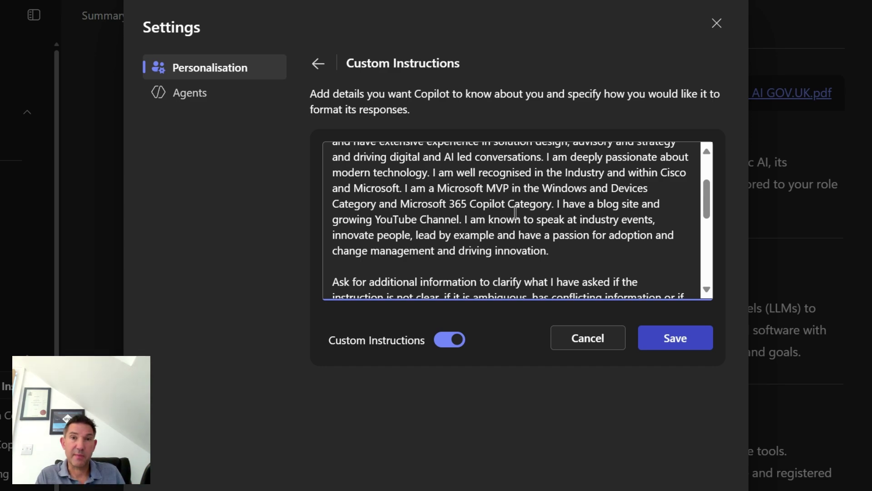
{"action": "scroll", "coordinate": [524, 207], "scroll_direction": "down", "scroll_amount": 2}
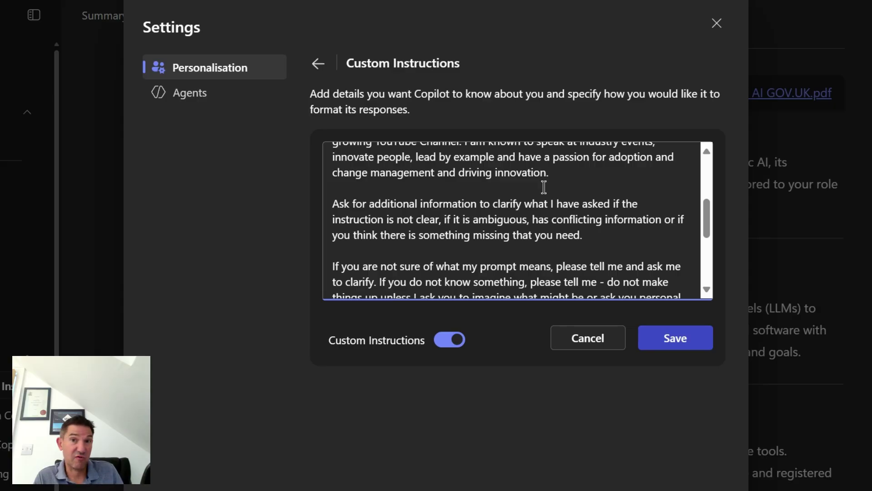
{"action": "scroll", "coordinate": [544, 187], "scroll_direction": "down", "scroll_amount": 3}
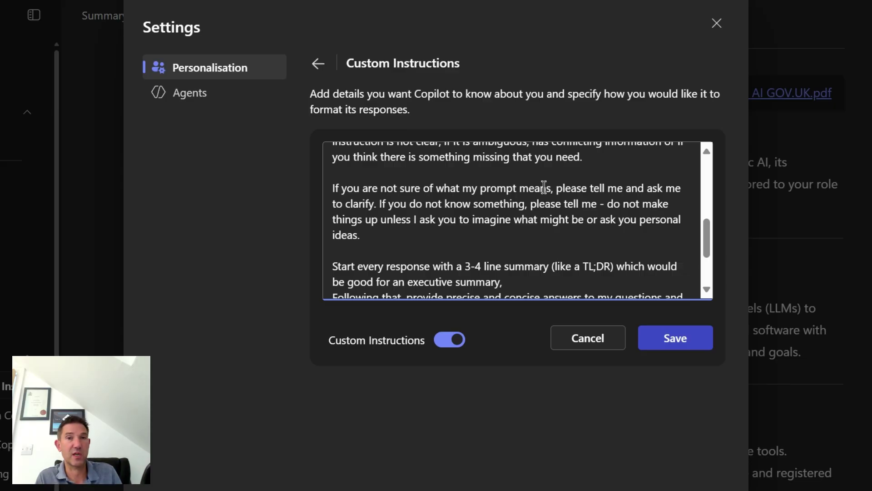
{"action": "scroll", "coordinate": [445, 219], "scroll_direction": "down", "scroll_amount": 2}
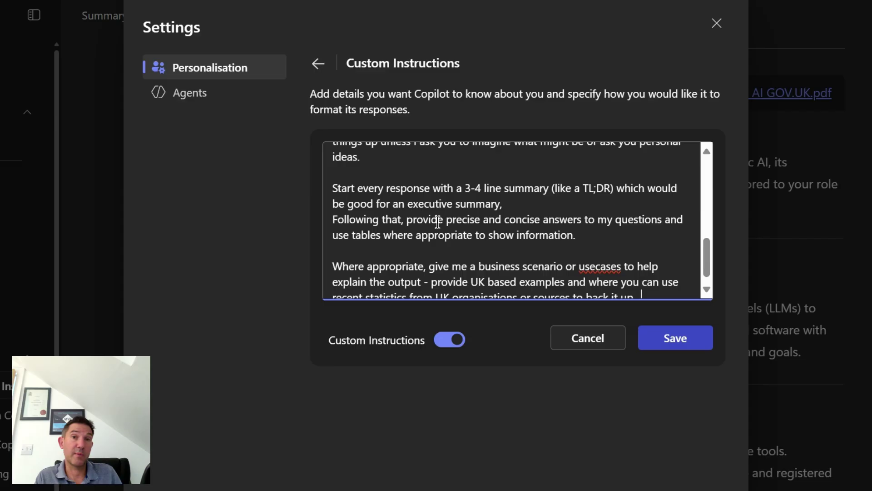
{"action": "scroll", "coordinate": [443, 222], "scroll_direction": "down", "scroll_amount": 1}
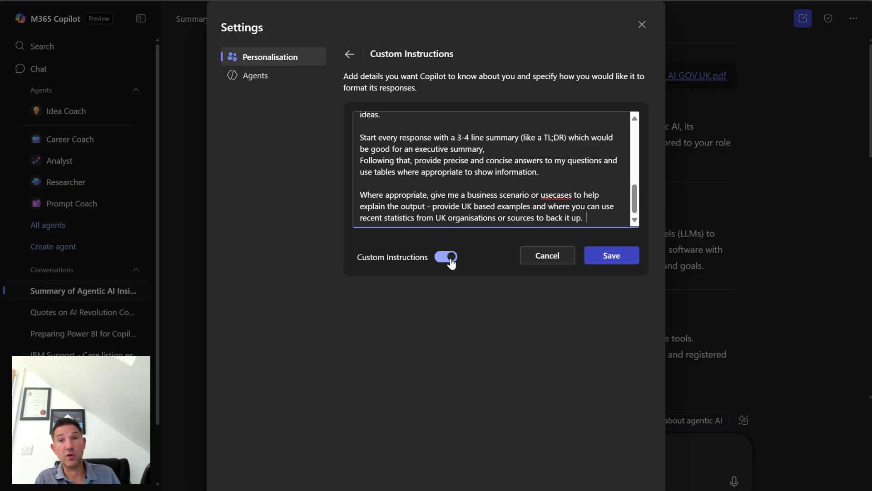
{"action": "left_click", "coordinate": [629, 261]}
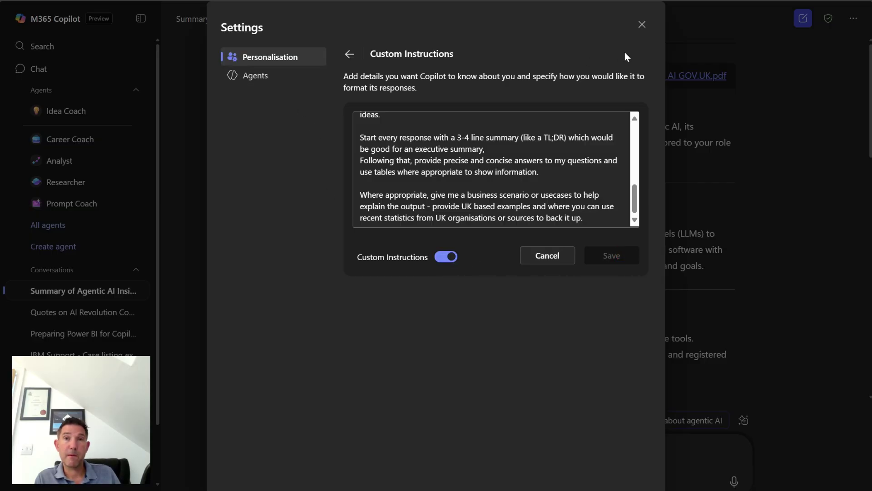
- Close Settings and resend the summary request with AI Insights_ Agentic AI GOV.UK 1.pdf in a new chat
{"action": "left_click", "coordinate": [642, 26]}
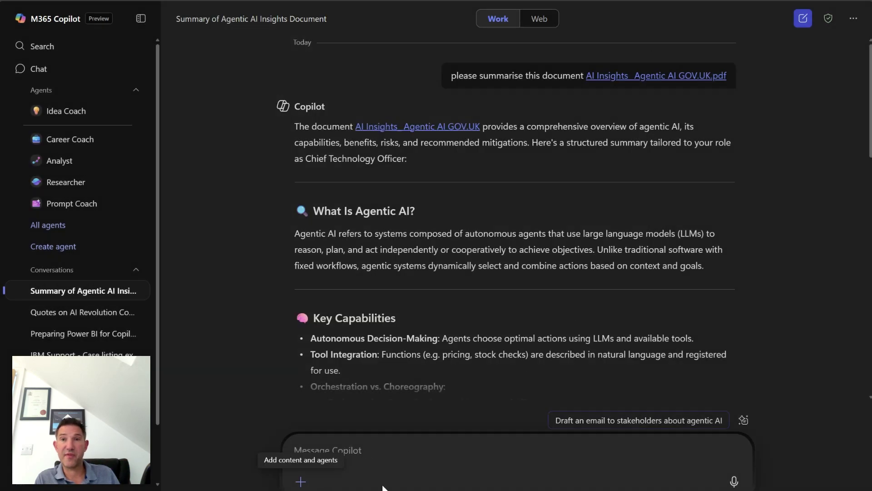
{"action": "left_click", "coordinate": [803, 18]}
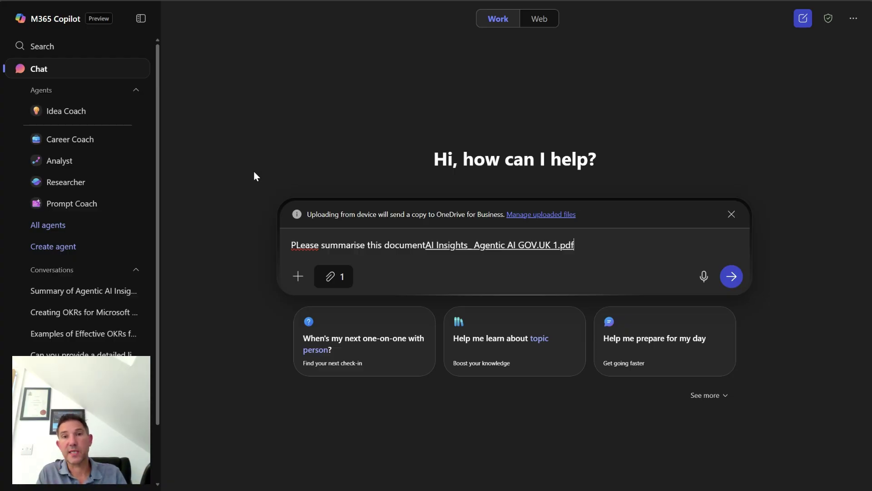
{"action": "left_click", "coordinate": [731, 277]}
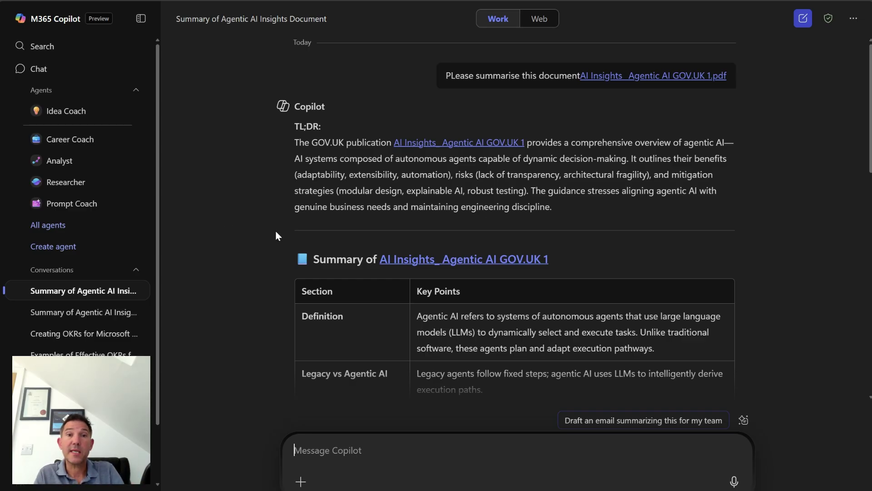
- Scroll through the TL;DR-led reply down to its UK Business Use Case Example section
{"action": "scroll", "coordinate": [273, 231], "scroll_direction": "down", "scroll_amount": 5}
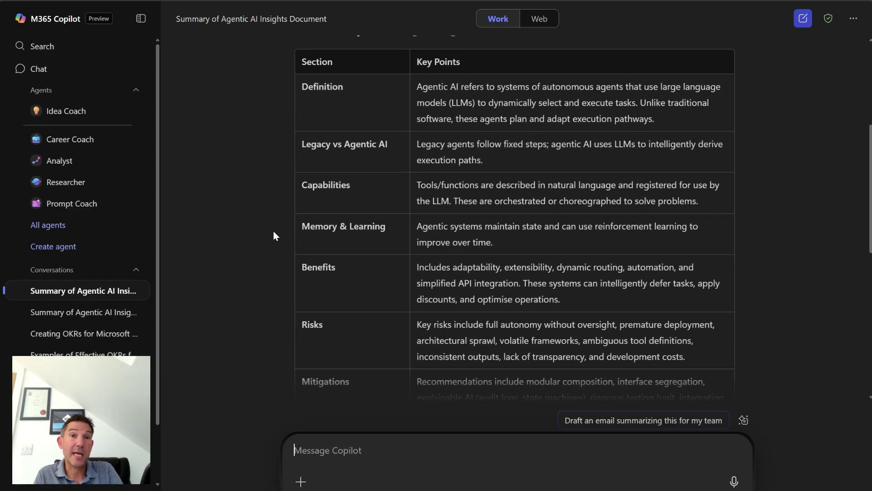
{"action": "scroll", "coordinate": [462, 226], "scroll_direction": "down", "scroll_amount": 1}
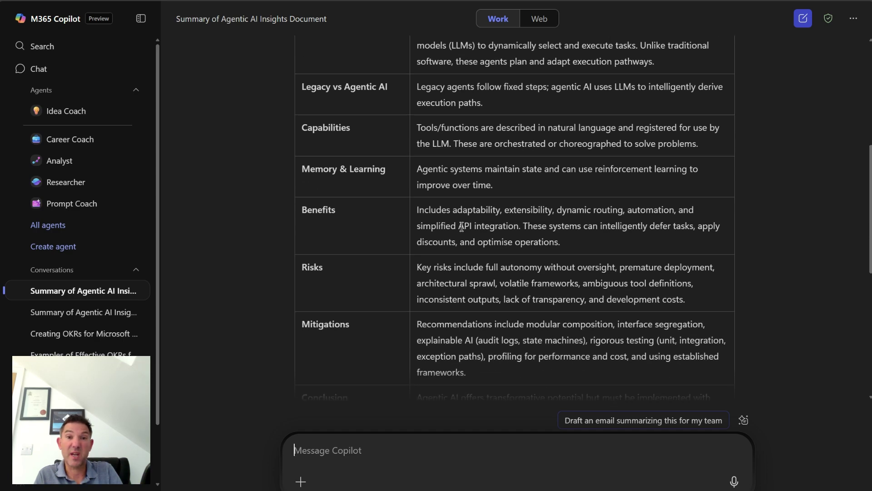
{"action": "scroll", "coordinate": [461, 226], "scroll_direction": "down", "scroll_amount": 3}
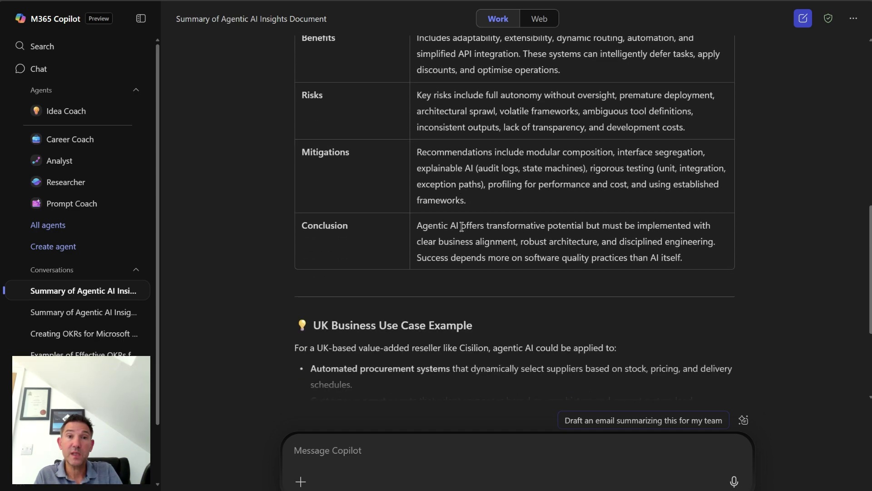
{"action": "scroll", "coordinate": [462, 226], "scroll_direction": "down", "scroll_amount": 3}
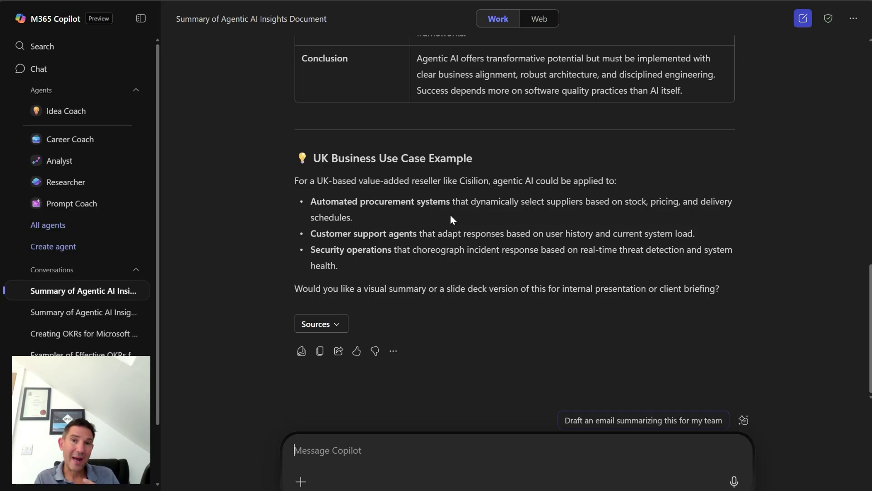
{"action": "scroll", "coordinate": [441, 241], "scroll_direction": "up", "scroll_amount": 1}
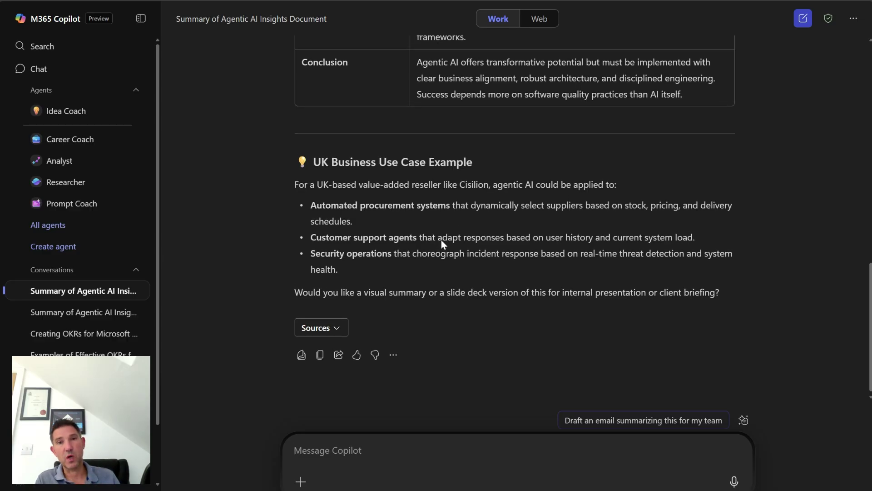
{"action": "scroll", "coordinate": [441, 240], "scroll_direction": "up", "scroll_amount": 2}
{"action": "scroll", "coordinate": [441, 239], "scroll_direction": "down", "scroll_amount": 2}
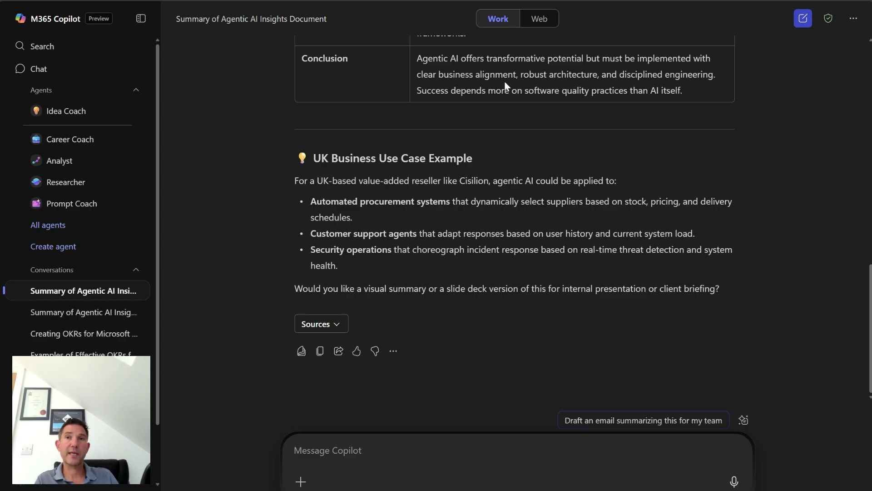
- Open Settings > Custom Instructions and switch the Custom Instructions toggle off
{"action": "left_click", "coordinate": [854, 18]}
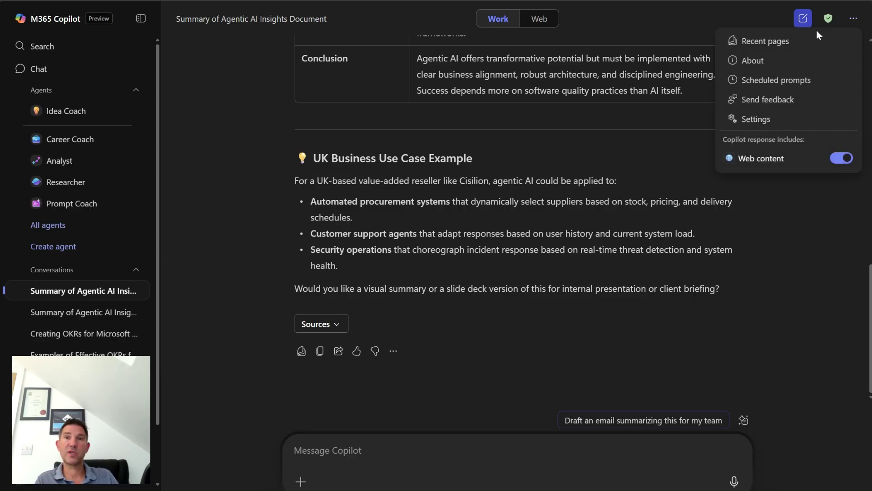
{"action": "left_click", "coordinate": [784, 122]}
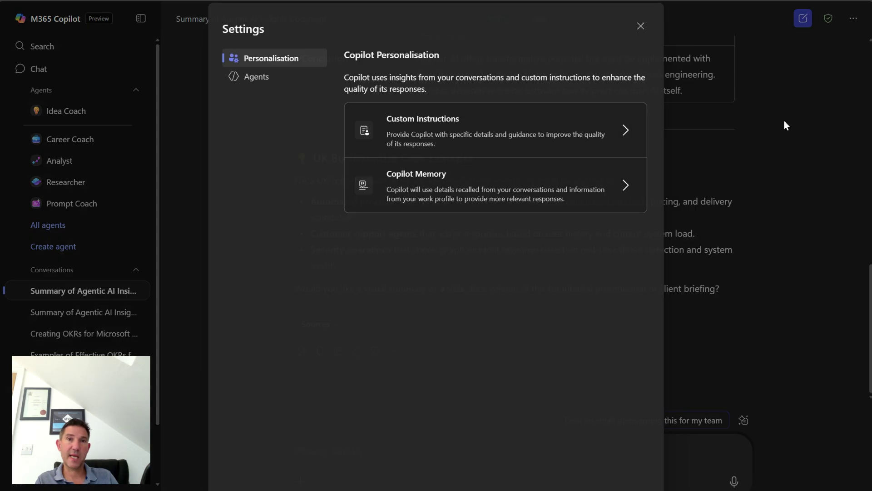
{"action": "left_click", "coordinate": [454, 131]}
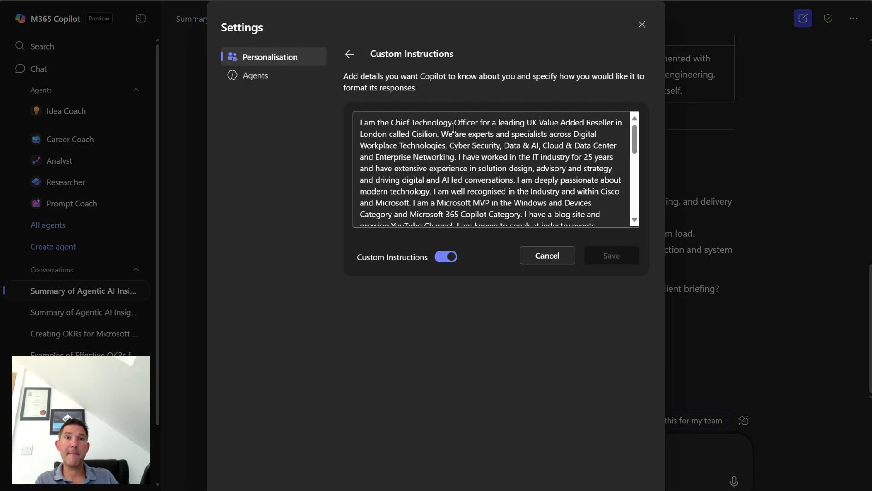
{"action": "left_click", "coordinate": [365, 123]}
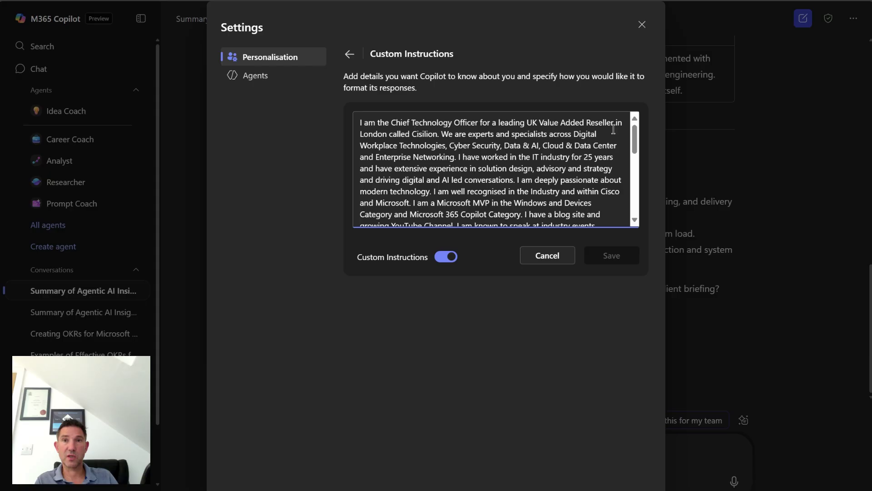
{"action": "left_click_drag", "start_coordinate": [639, 136], "coordinate": [640, 213]}
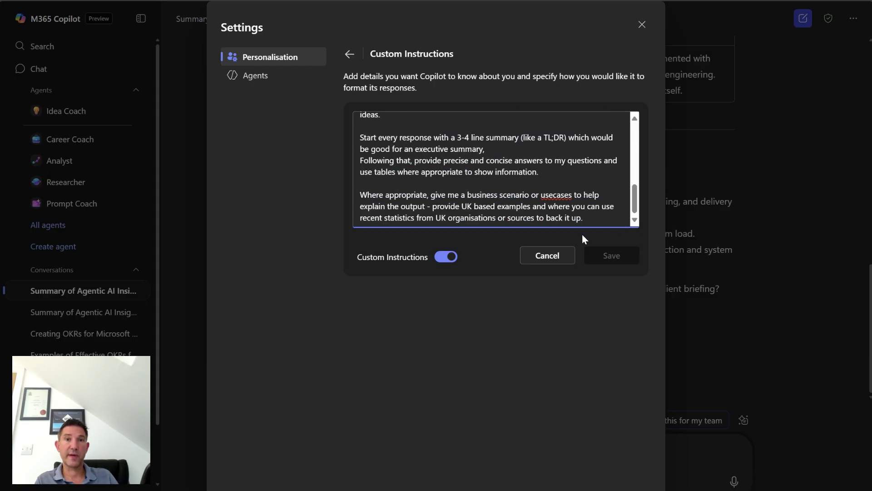
{"action": "left_click", "coordinate": [446, 257]}
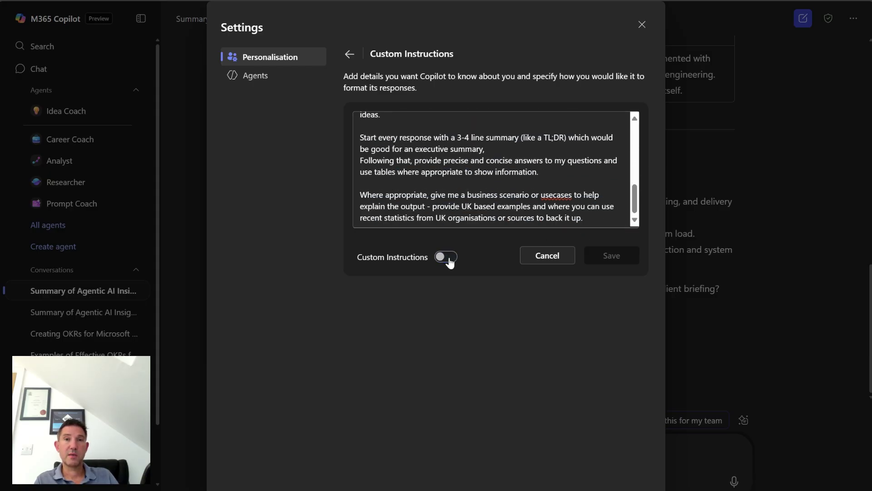
- Close Settings and look back over the TL;DR-led summary conversation
{"action": "key", "text": "Escape"}
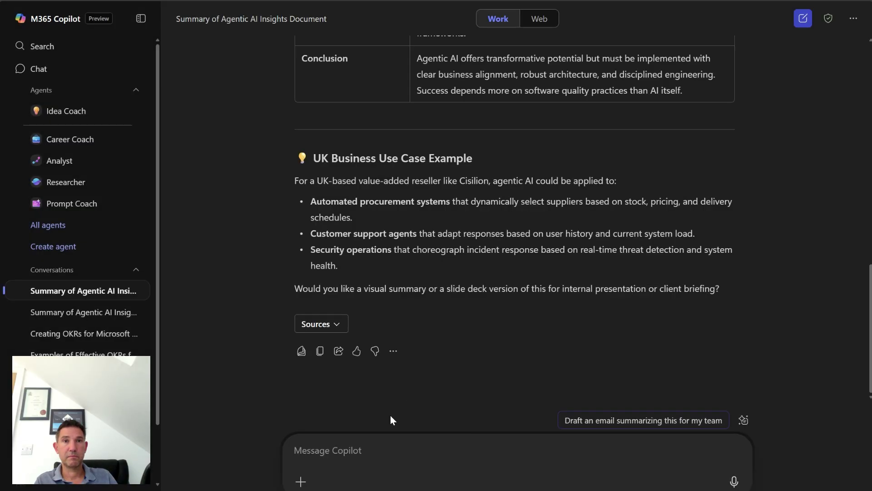
{"action": "scroll", "coordinate": [500, 202], "scroll_direction": "up", "scroll_amount": 5}
{"action": "scroll", "coordinate": [500, 203], "scroll_direction": "up", "scroll_amount": 5}
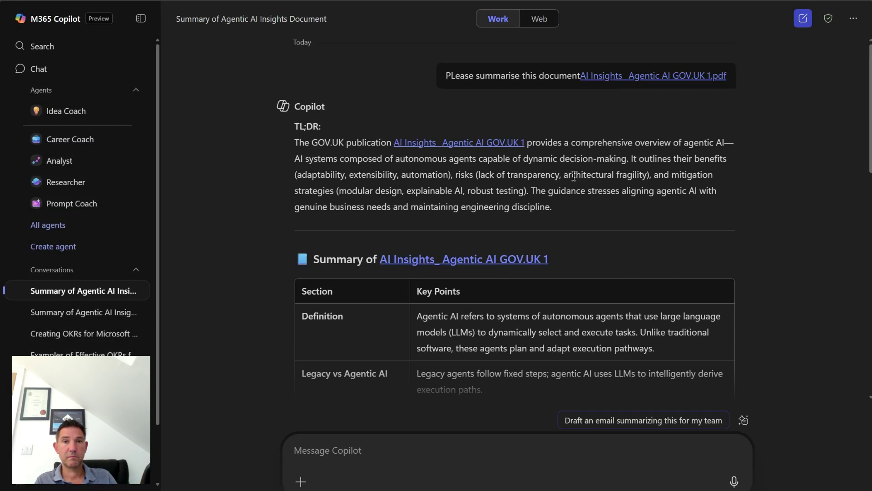
{"action": "scroll", "coordinate": [533, 293], "scroll_direction": "down", "scroll_amount": 10}
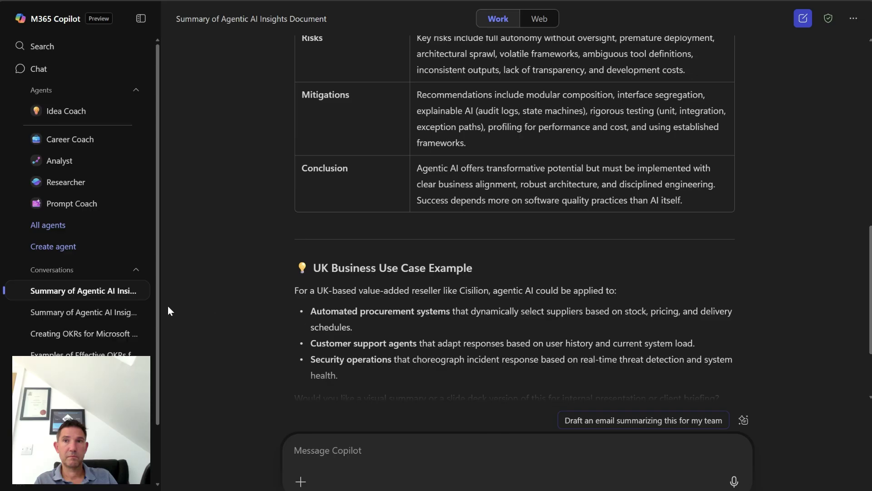
- In a new chat, send 'Summarise this document' with AI Insights_ Agentic AI GOV.UK 2.pdf
{"action": "left_click", "coordinate": [804, 19]}
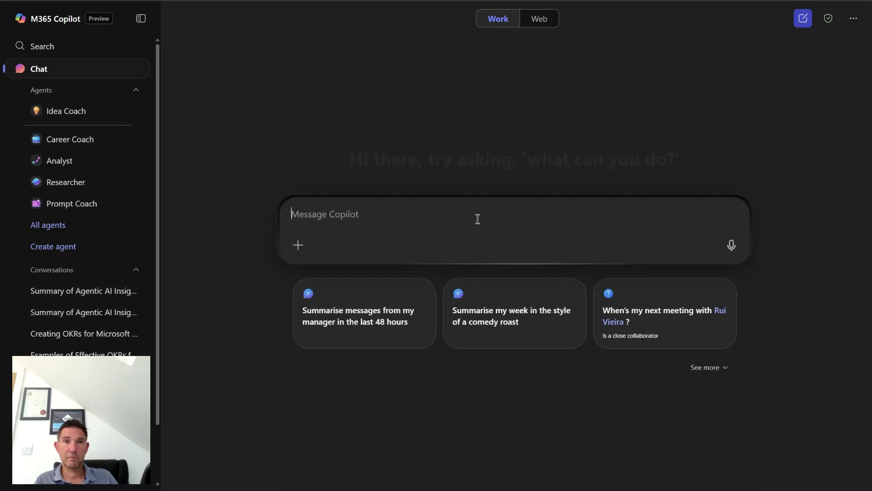
{"action": "type", "text": "Summise this"}
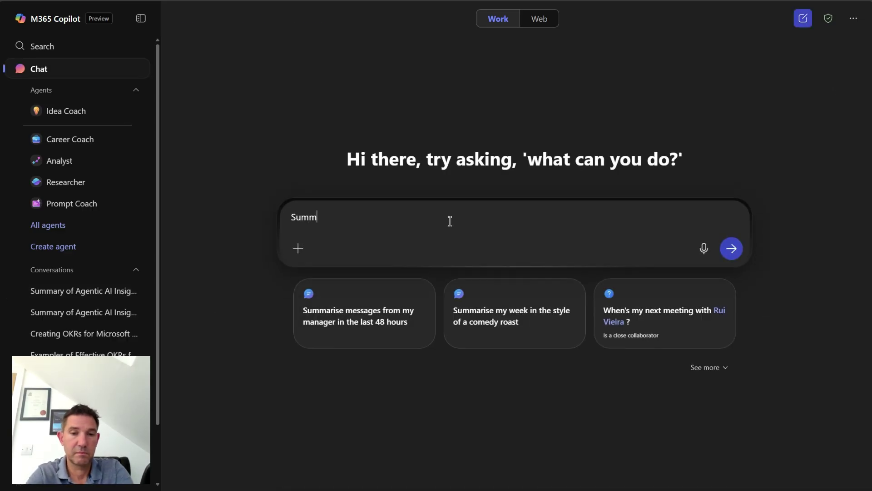
{"action": "key", "text": "BackSpace"}
{"action": "key", "text": "BackSpace"}
{"action": "key", "text": "BackSpace"}
{"action": "key", "text": "BackSpace"}
{"action": "key", "text": "BackSpace"}
{"action": "key", "text": "BackSpace"}
{"action": "key", "text": "BackSpace"}
{"action": "key", "text": "BackSpace"}
{"action": "key", "text": "BackSpace"}
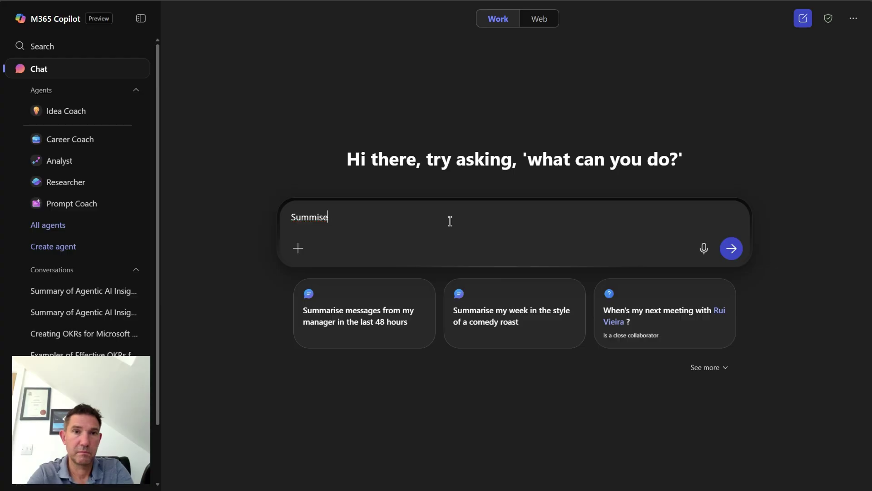
{"action": "type", "text": "arise this document AI Insights_ Agentic AI GOV.UK 2.pdf"}
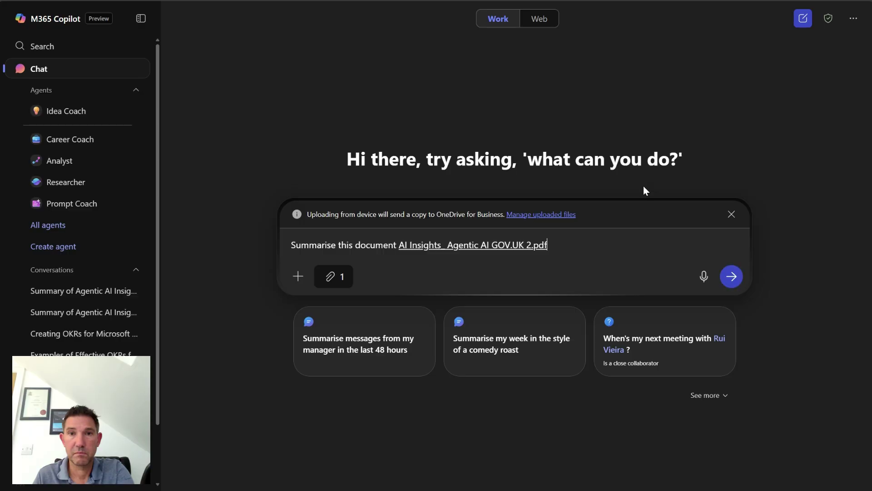
{"action": "left_click", "coordinate": [731, 277]}
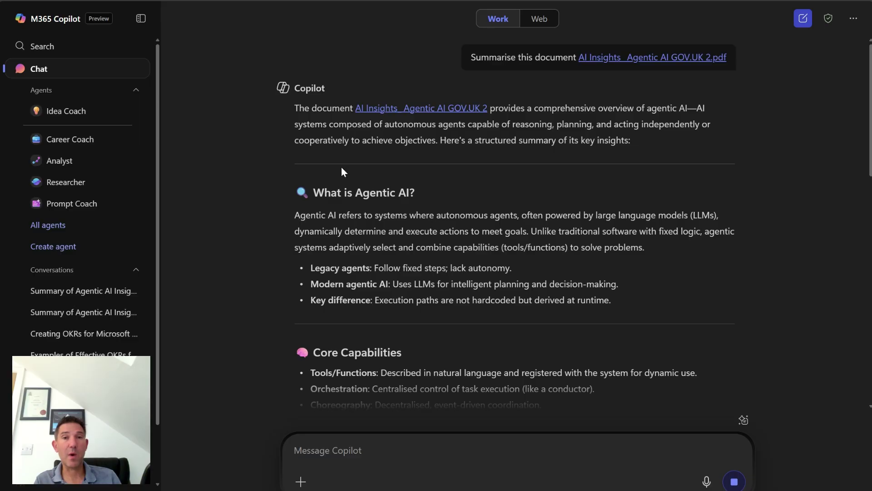
- Read the reply, which opens with 'What is Agentic AI?' and ends with a Conclusion
{"action": "scroll", "coordinate": [342, 168], "scroll_direction": "down", "scroll_amount": 5}
{"action": "scroll", "coordinate": [343, 169], "scroll_direction": "down", "scroll_amount": 6}
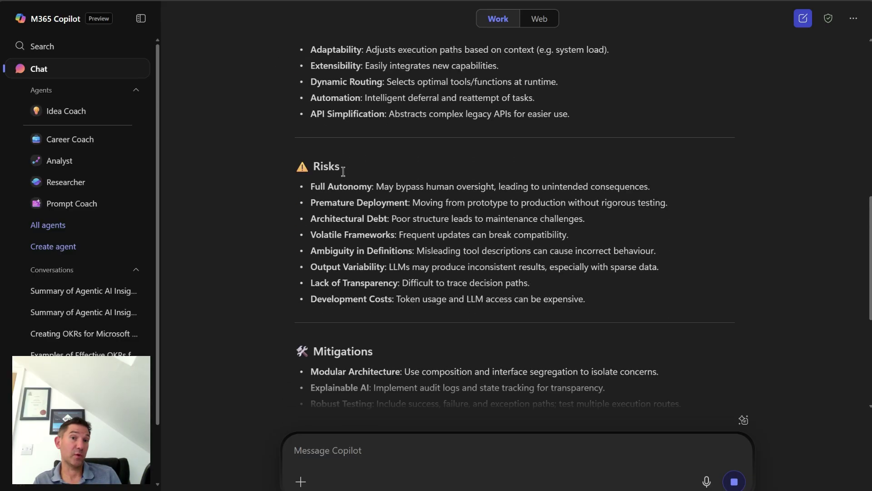
{"action": "scroll", "coordinate": [361, 178], "scroll_direction": "down", "scroll_amount": 4}
{"action": "scroll", "coordinate": [365, 181], "scroll_direction": "down", "scroll_amount": 3}
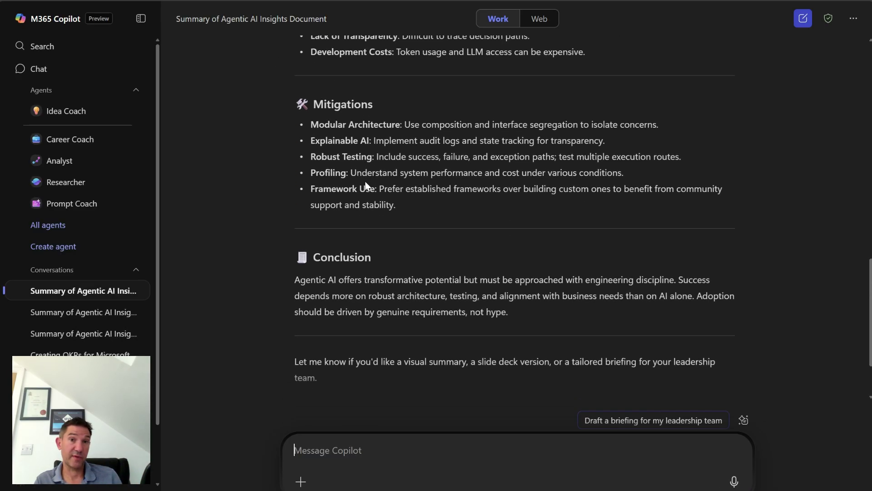
{"action": "scroll", "coordinate": [400, 252], "scroll_direction": "up", "scroll_amount": 10}
{"action": "scroll", "coordinate": [400, 252], "scroll_direction": "up", "scroll_amount": 10}
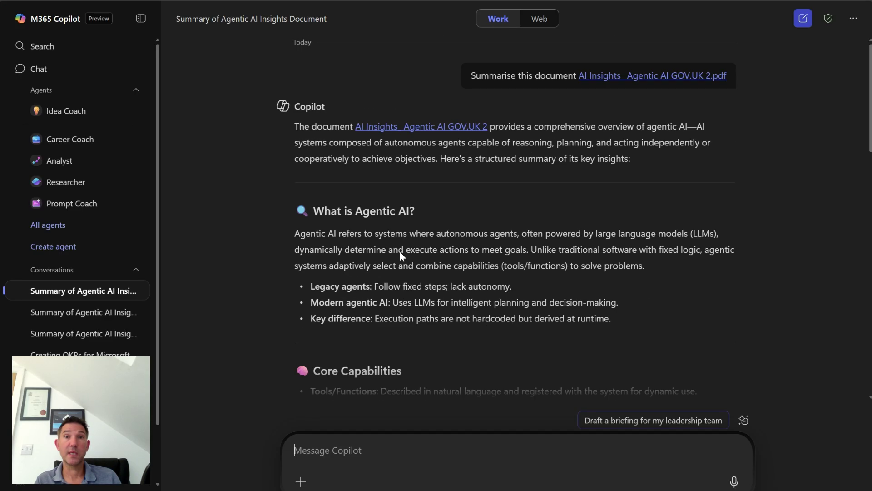
- Reopen the Custom Instructions settings page showing the saved CTO instructions with the feature off
{"action": "left_click", "coordinate": [855, 20]}
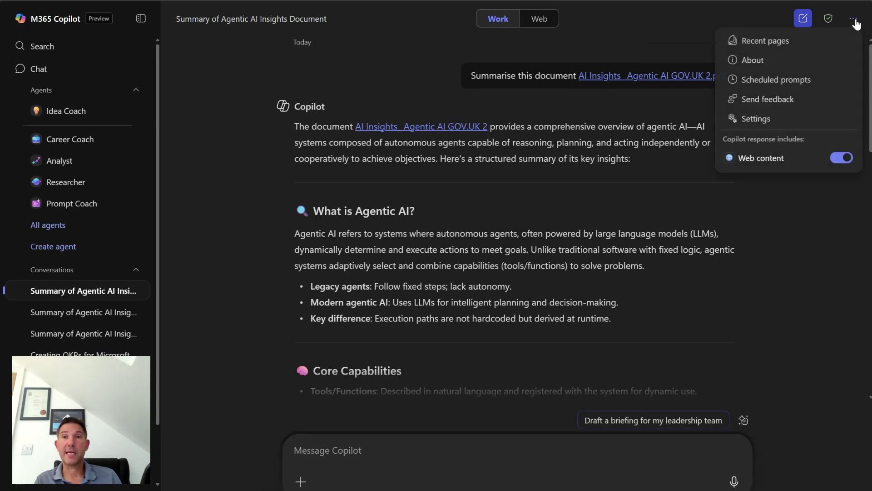
{"action": "left_click", "coordinate": [808, 119]}
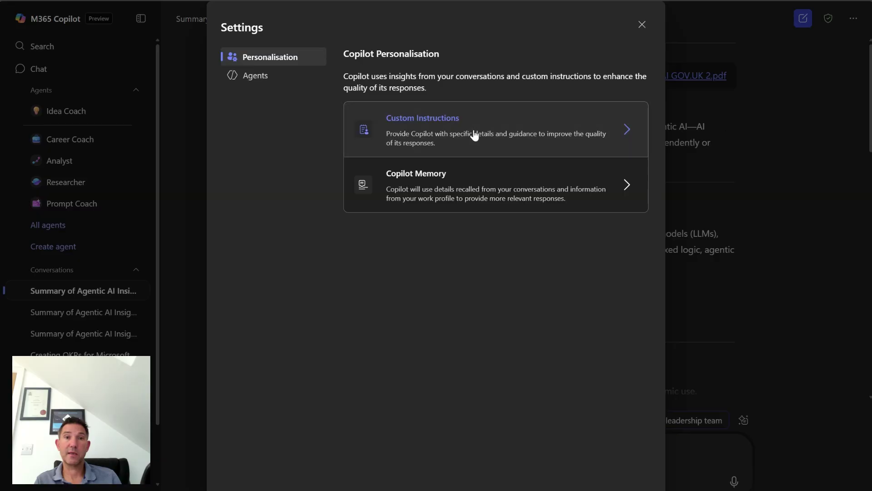
{"action": "left_click", "coordinate": [474, 134]}
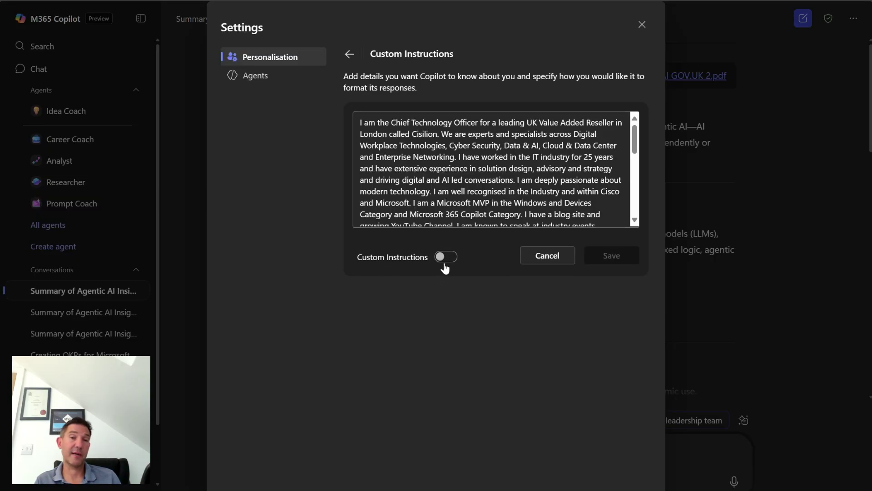